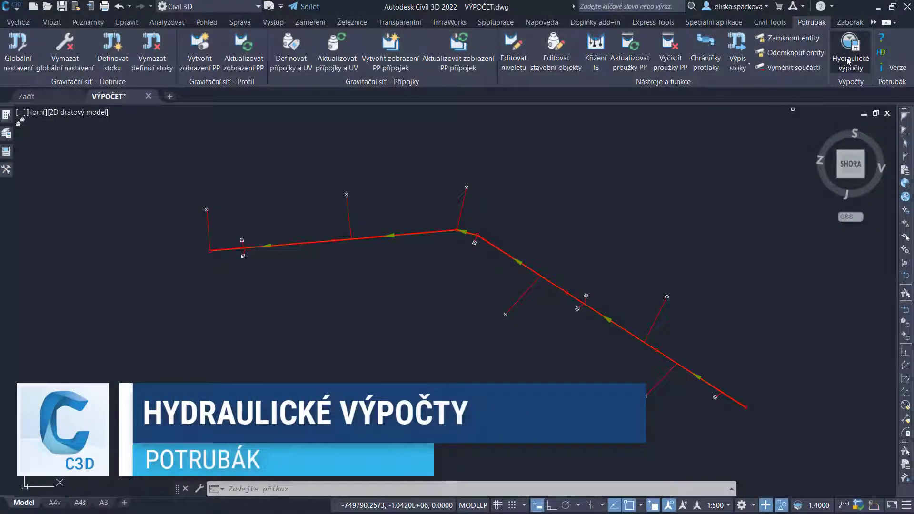
Start the hydraulic calculation on the Stoka C sewer pipe (Trubka), listing manholes Š40–Š34.
left_click(847, 61)
left_click(516, 260)
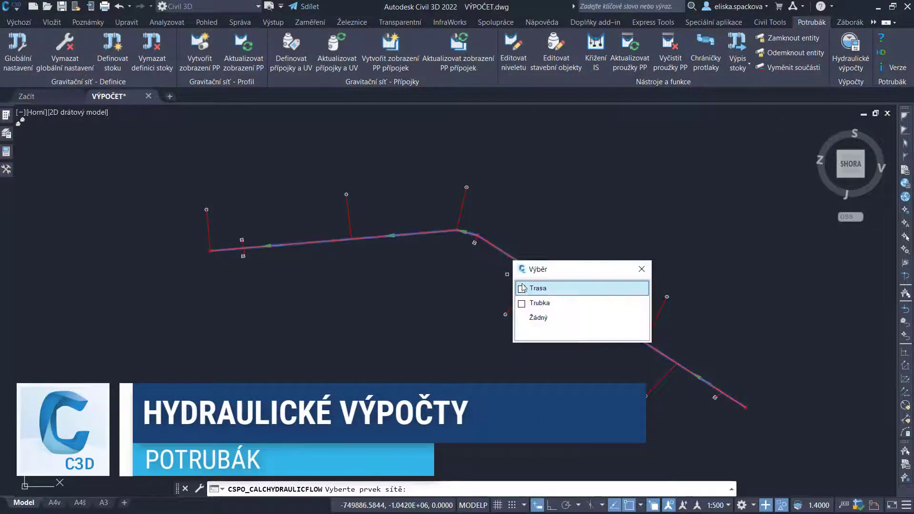
left_click(546, 303)
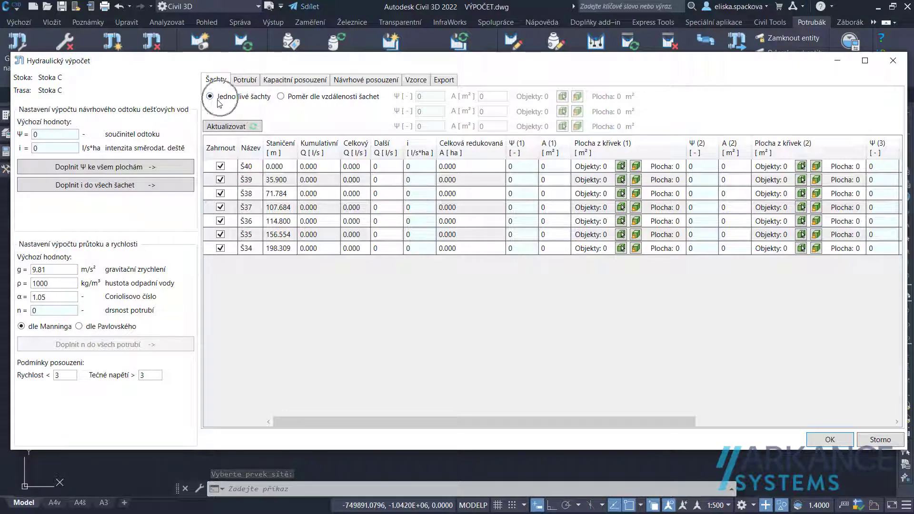
Apply runoff coefficient Ψ 0.7 to all areas and rain intensity 50 l/s*ha to every manhole.
left_click(60, 135)
type(".7")
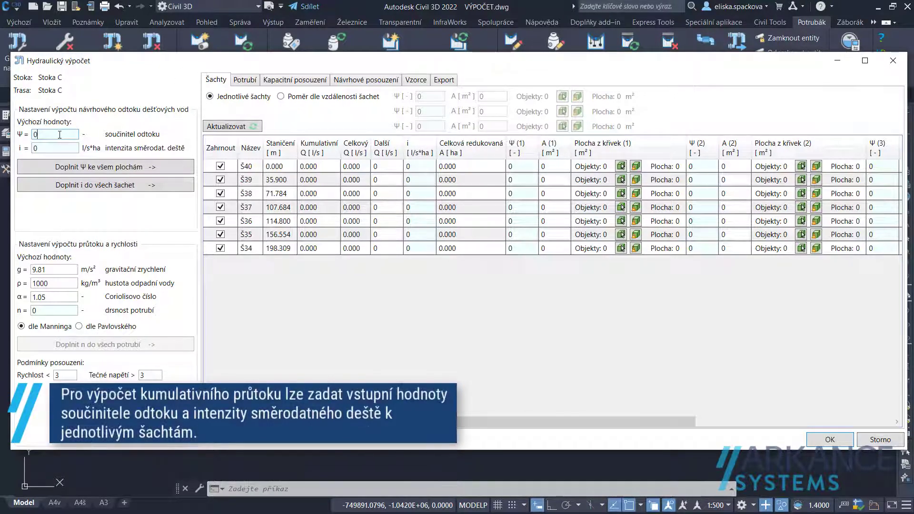
left_click(79, 171)
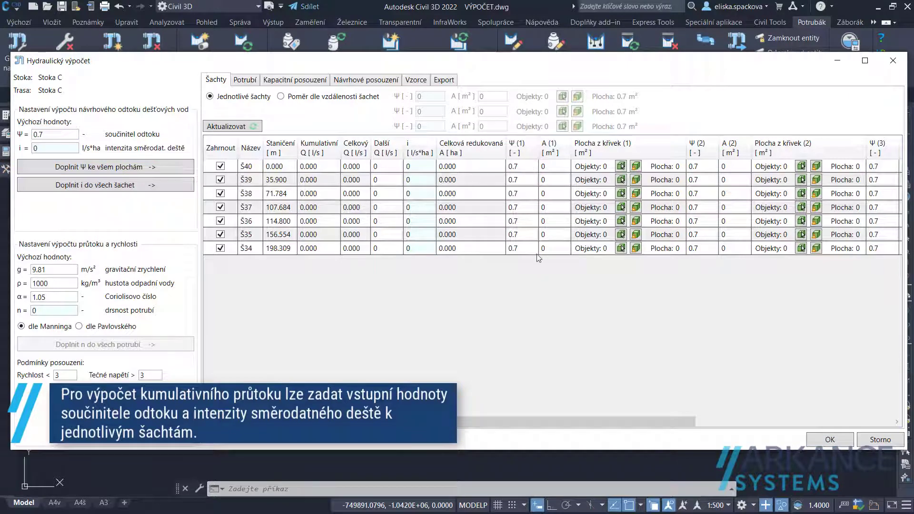
type("5")
left_click(62, 189)
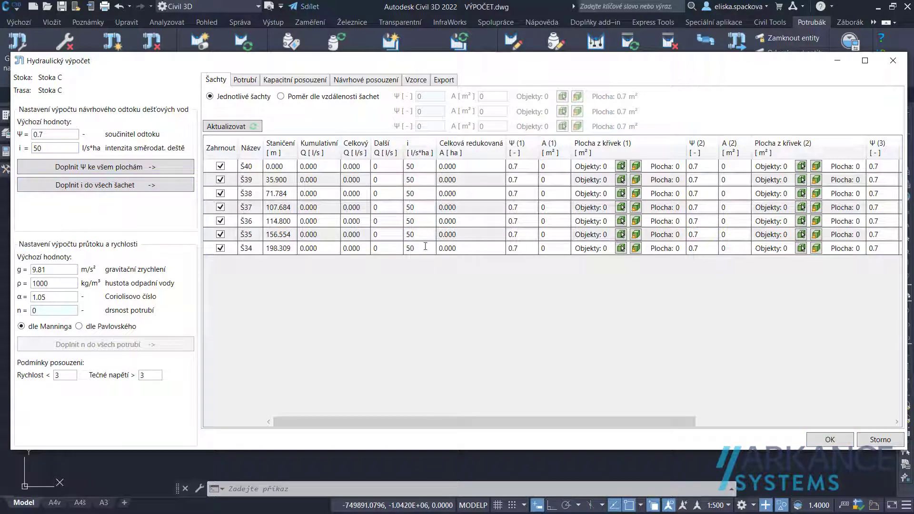
left_click(417, 166)
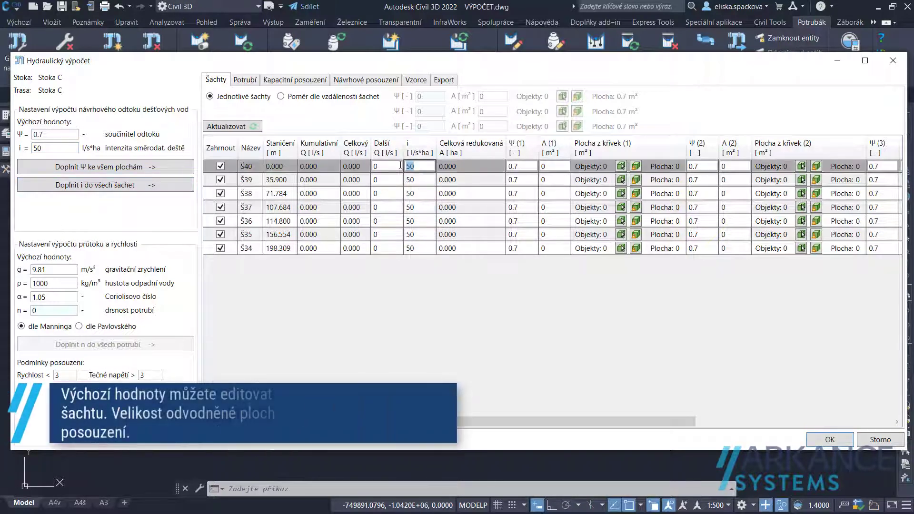
Set Š40 and Š39 intensities to 80 and 60, with first areas 500 and 400 m².
type("80")
left_click(418, 179)
left_click_drag(418, 179, 399, 182)
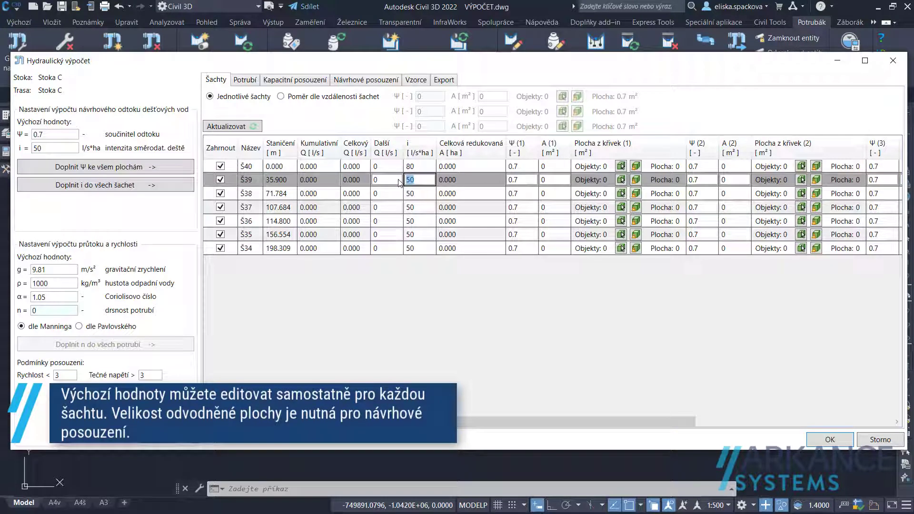
type("60")
left_click(561, 168)
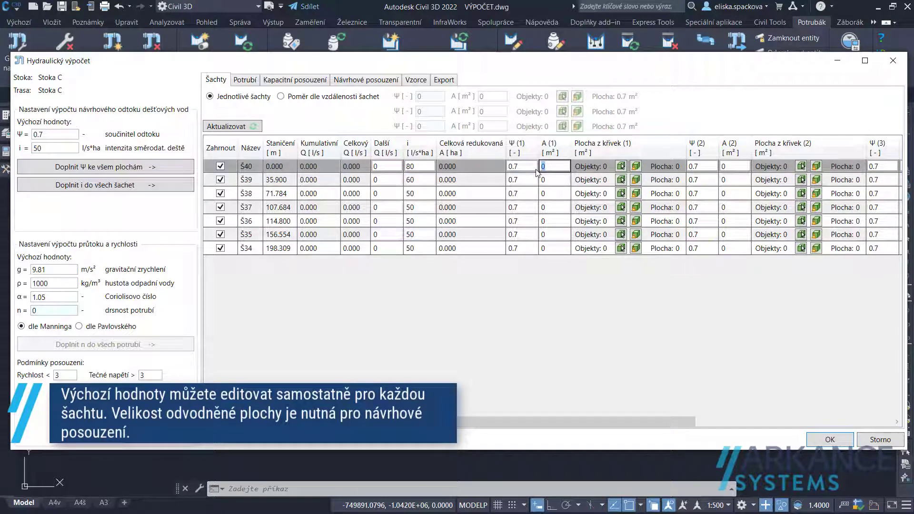
type("500")
left_click(552, 180)
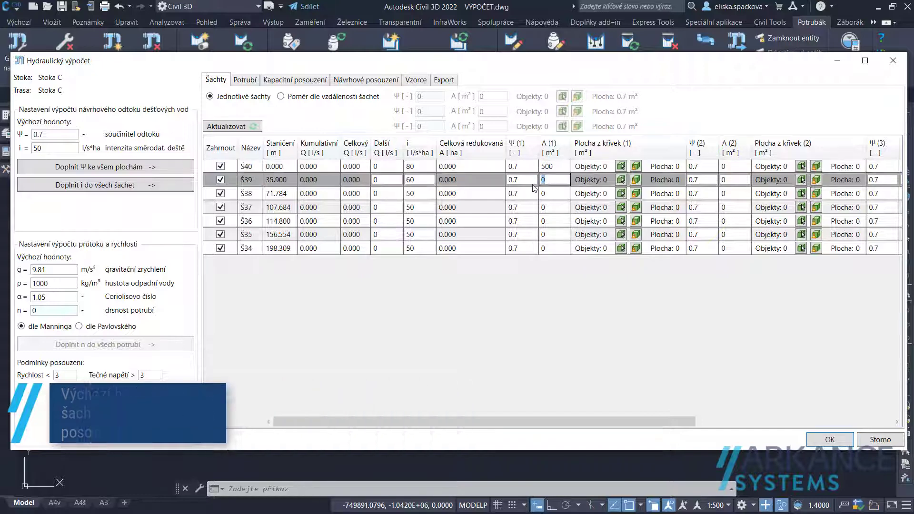
type("400")
Give Š40 a second area of 250 m² at Ψ 0.6, and Š39 100 m² at Ψ 0.45.
left_click(702, 166)
type("6")
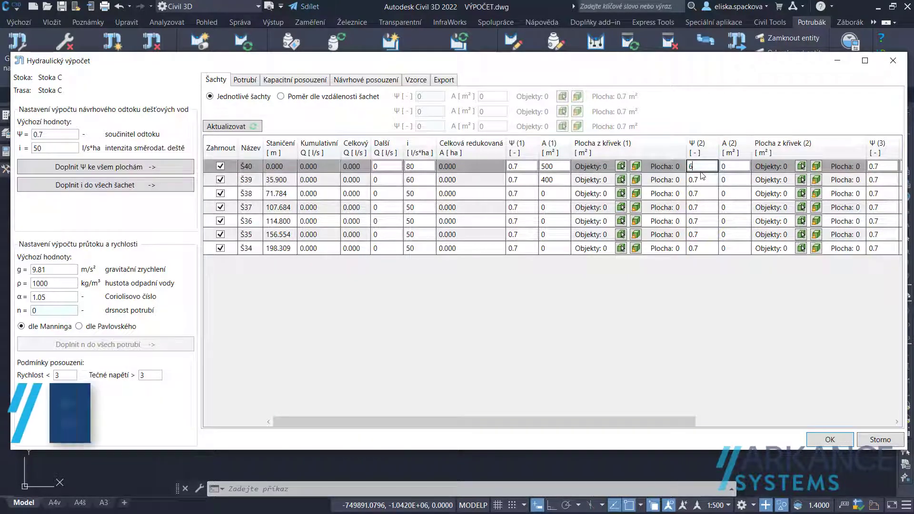
key("BackSpace")
type("0.6")
left_click(729, 167)
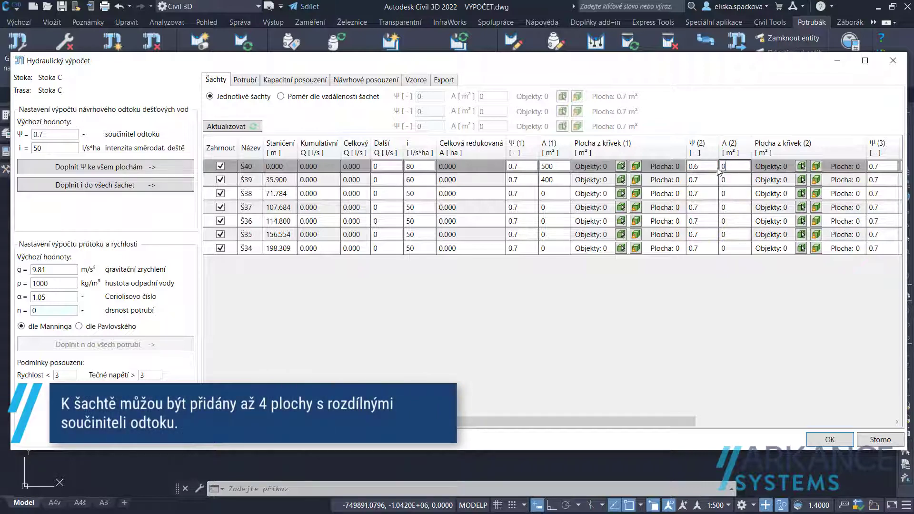
type("25")
left_click(716, 179)
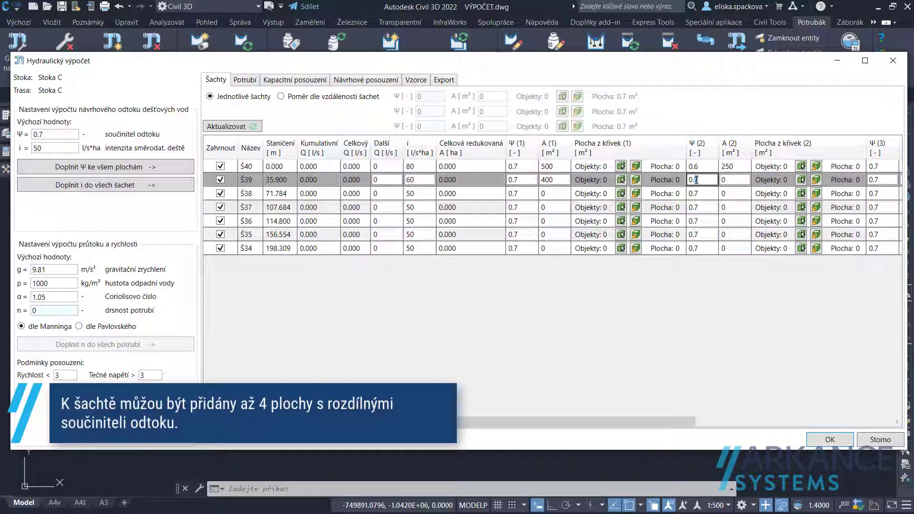
type("0.45")
left_click(738, 180)
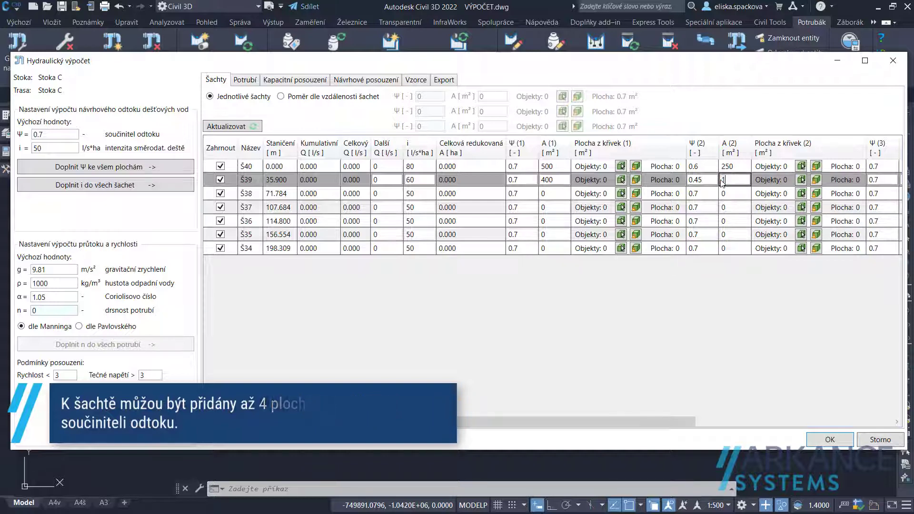
type("100")
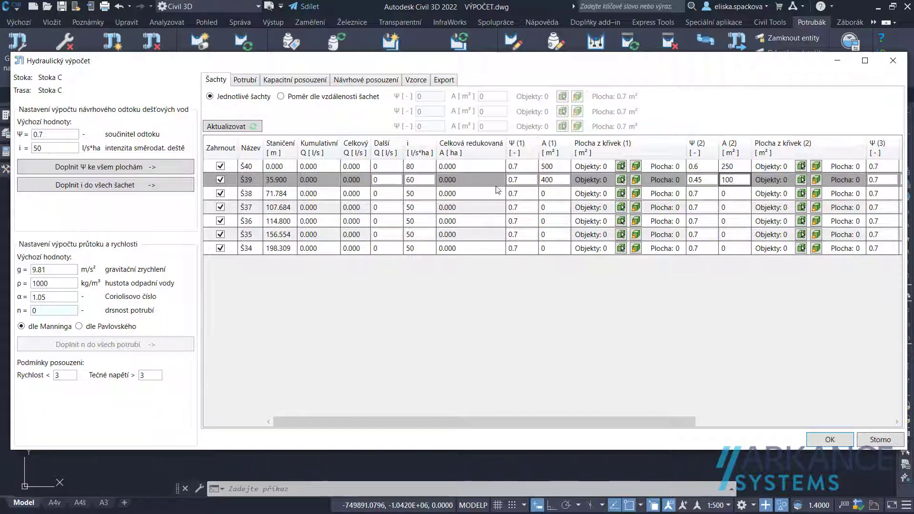
Recalculate flows with a 2 l/s extra inflow at Š39, giving 7.950 l/s cumulative at Š40.
left_click(255, 127)
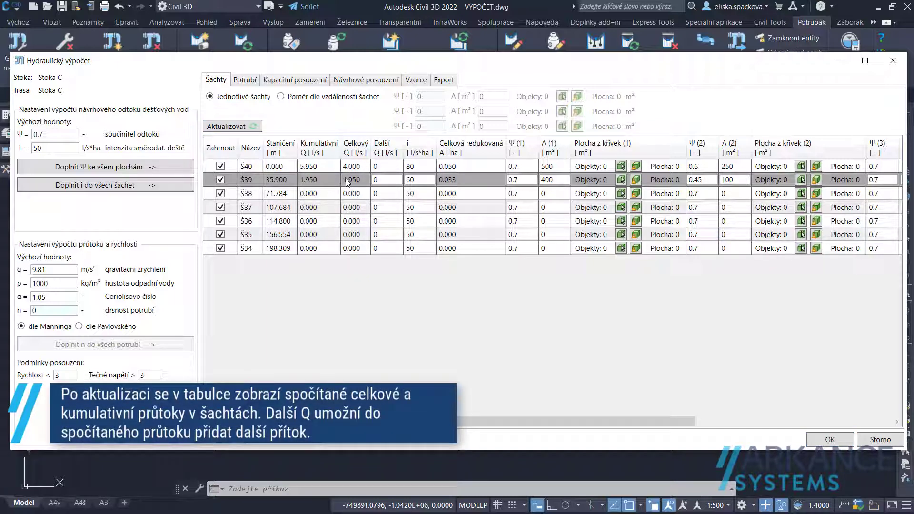
left_click(383, 181)
type("2")
left_click(260, 130)
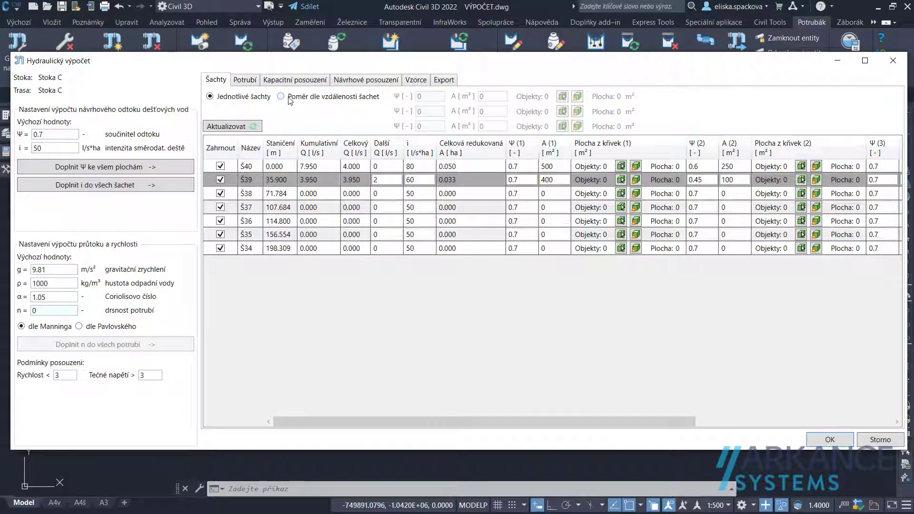
Switch to distance-ratio flow distribution and set the first area coefficient Ψ to 0.7.
left_click(290, 98)
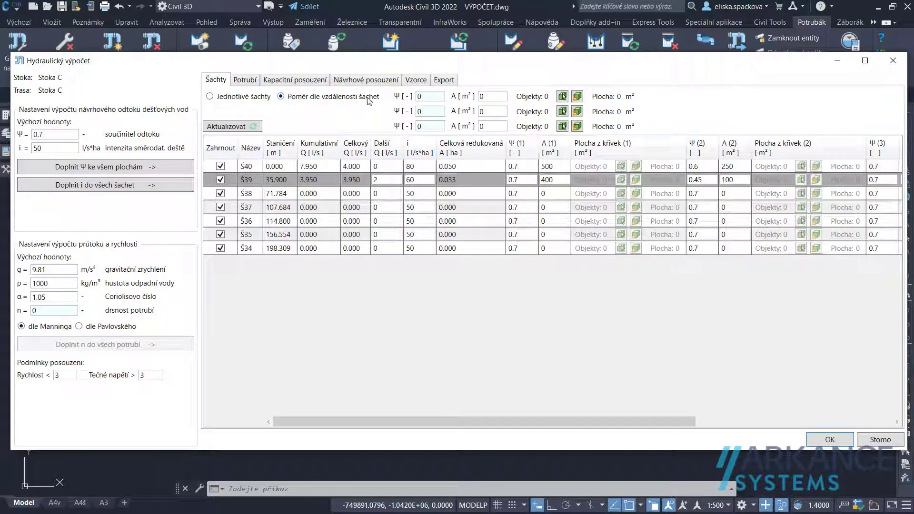
left_click(430, 96)
type(".7")
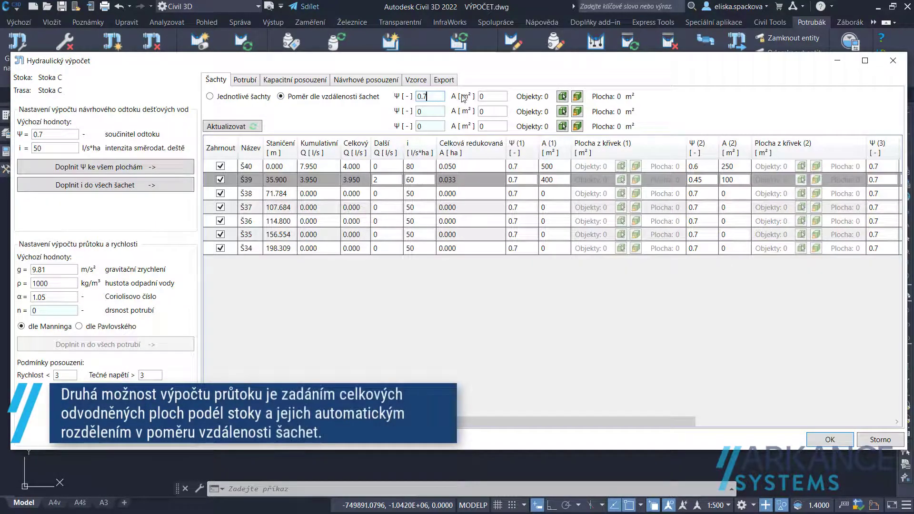
Turn on the KatMapa layers and pick the boundary curve for the 1392.742 m² first area.
left_click(562, 98)
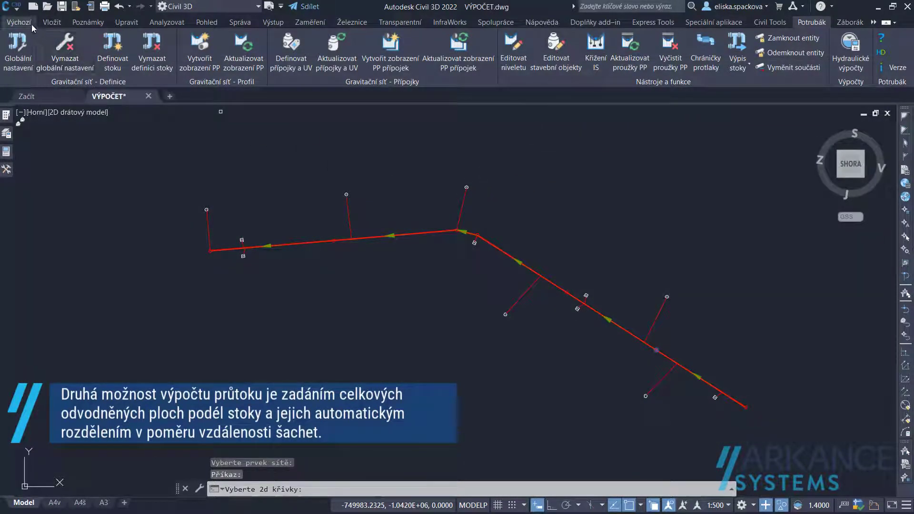
left_click(19, 22)
left_click(737, 42)
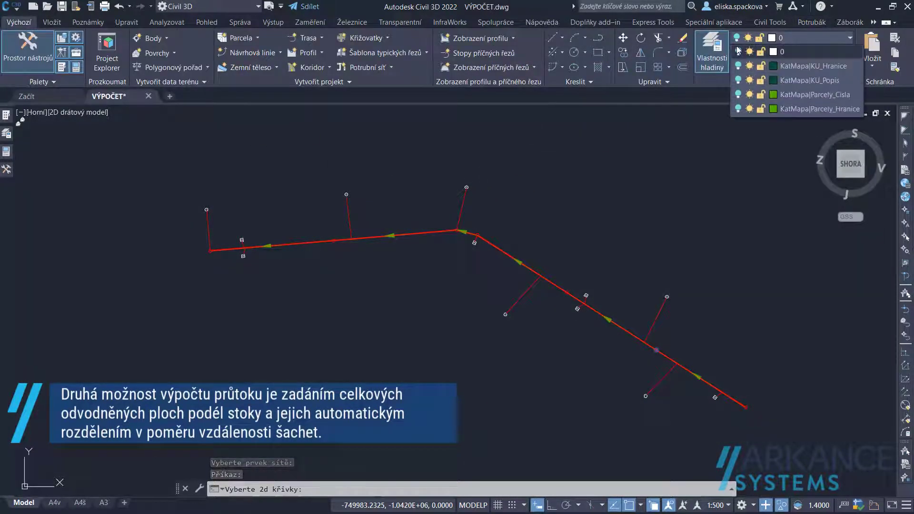
left_click(812, 22)
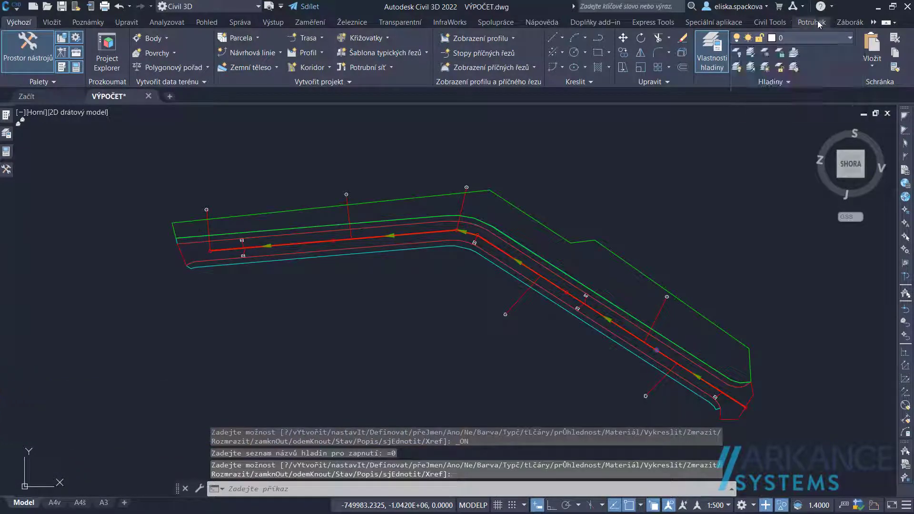
left_click(812, 22)
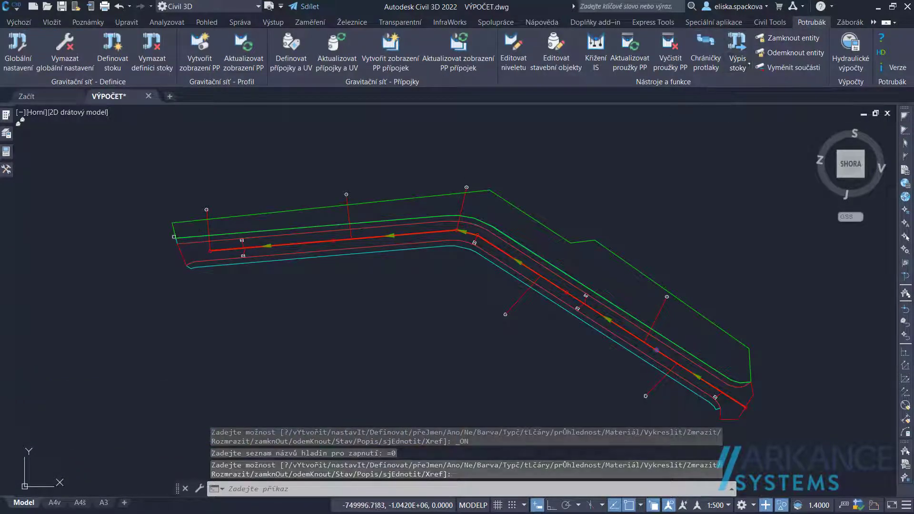
left_click(176, 238)
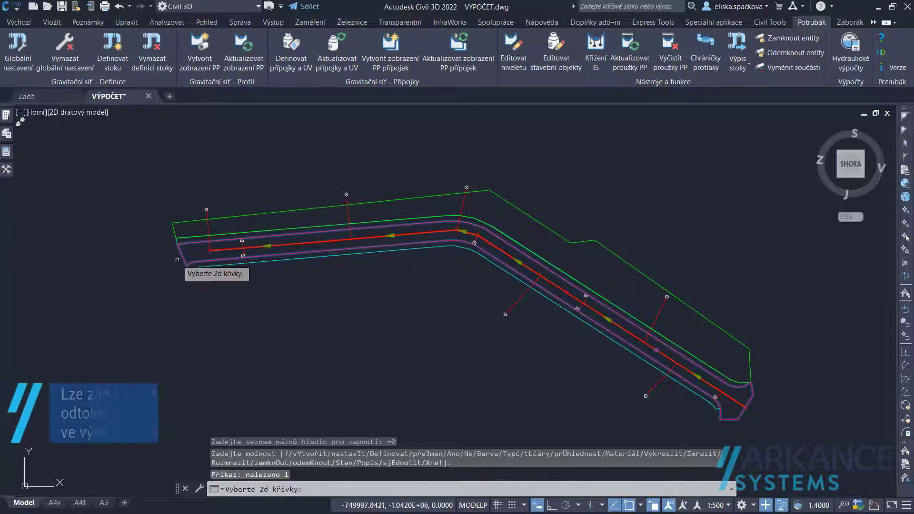
key("Return")
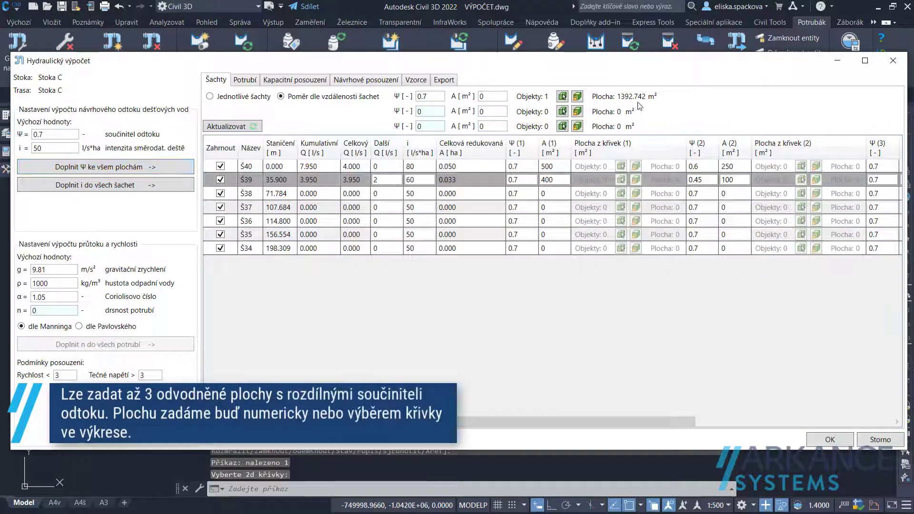
Assign drawing outlines to the second (Ψ 0.6) and third (Ψ 0.5) drained areas.
left_click(436, 111)
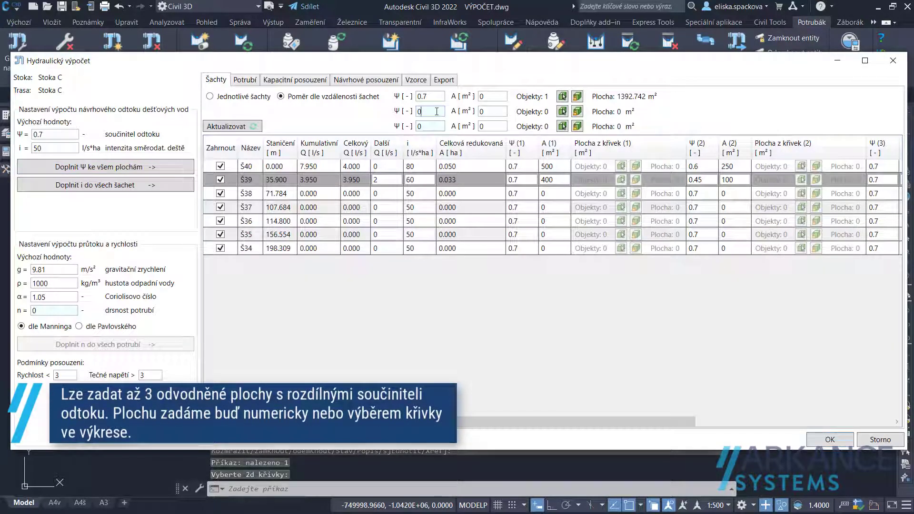
type(".6")
left_click(562, 113)
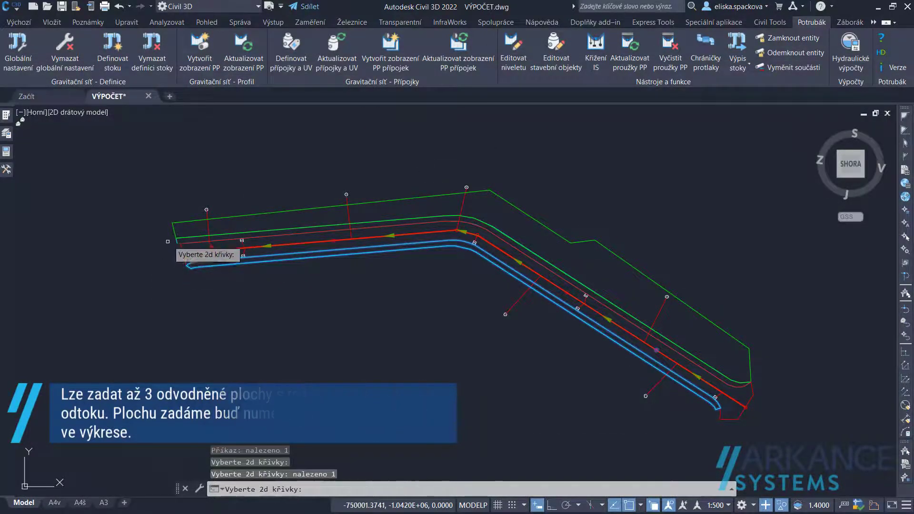
left_click(177, 241)
left_click(212, 285)
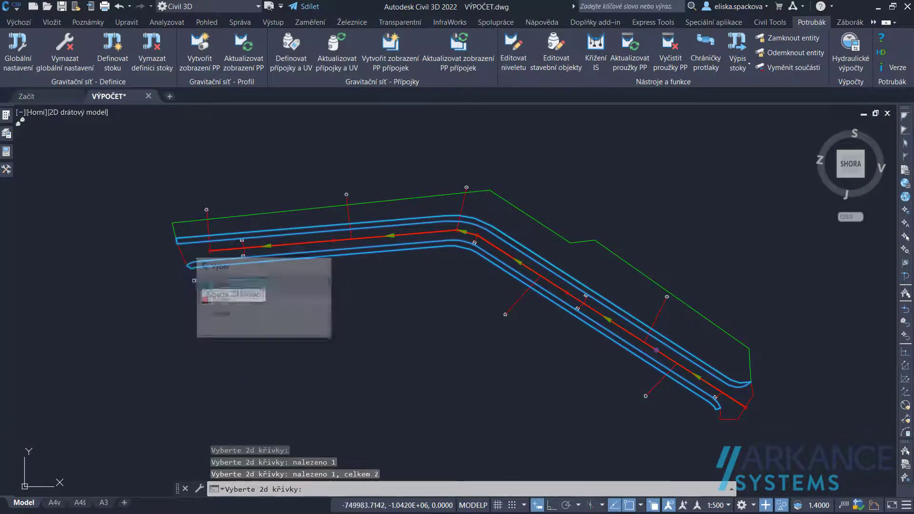
key("Return")
type("0.5")
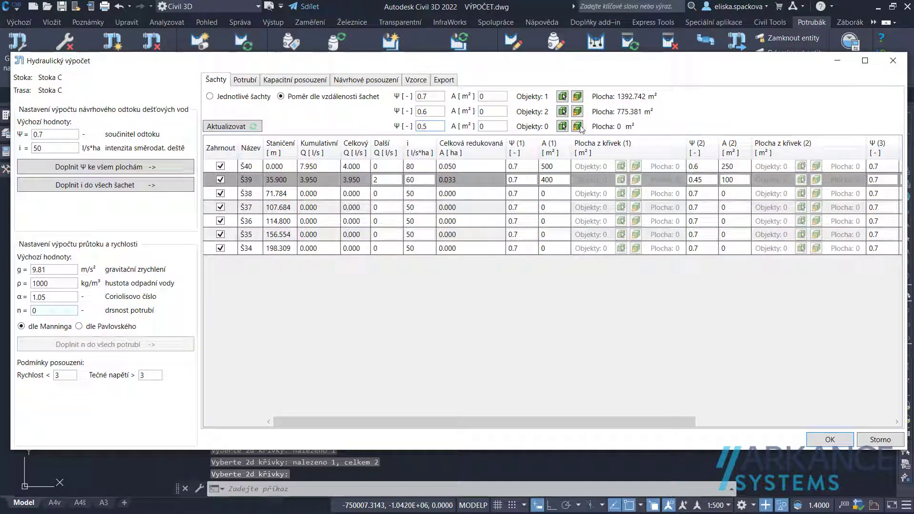
left_click(577, 126)
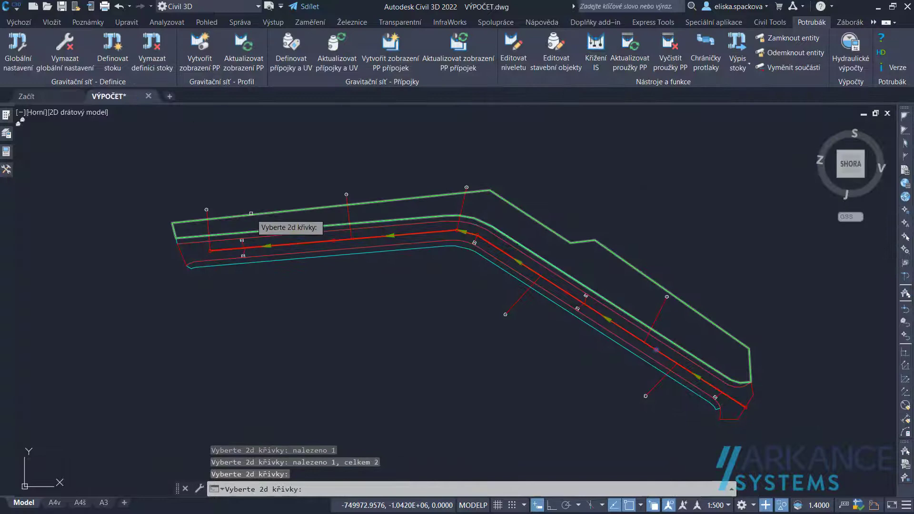
left_click(251, 213)
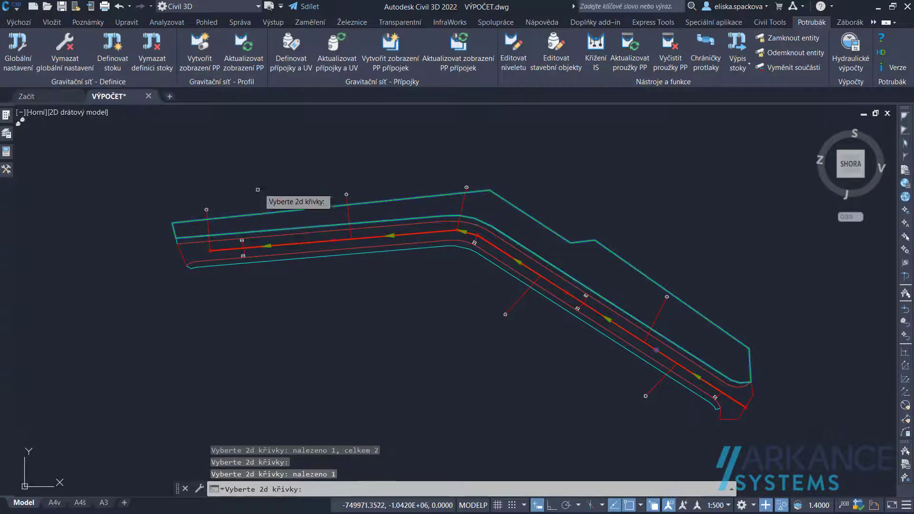
key("Return")
Recalculate flows with Š39's extra inflow reset to 0, giving 13.225 l/s at Š40.
left_click(245, 128)
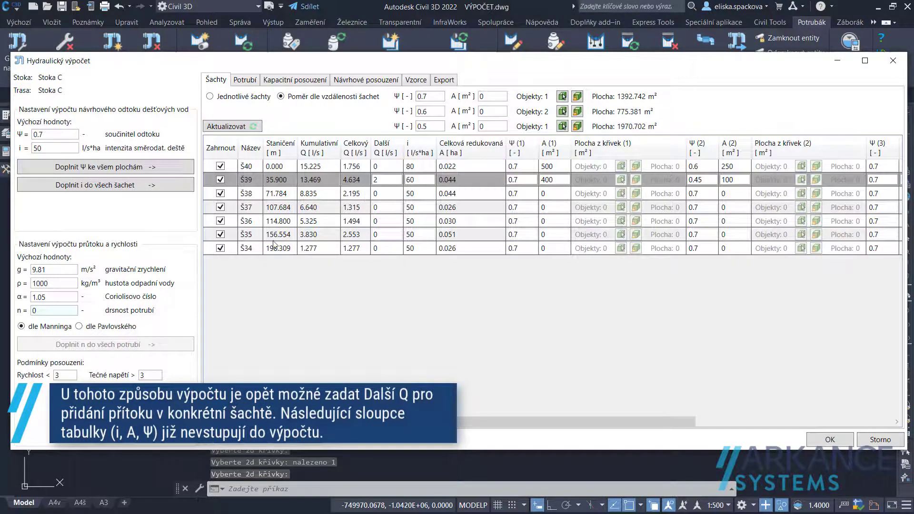
left_click(380, 180)
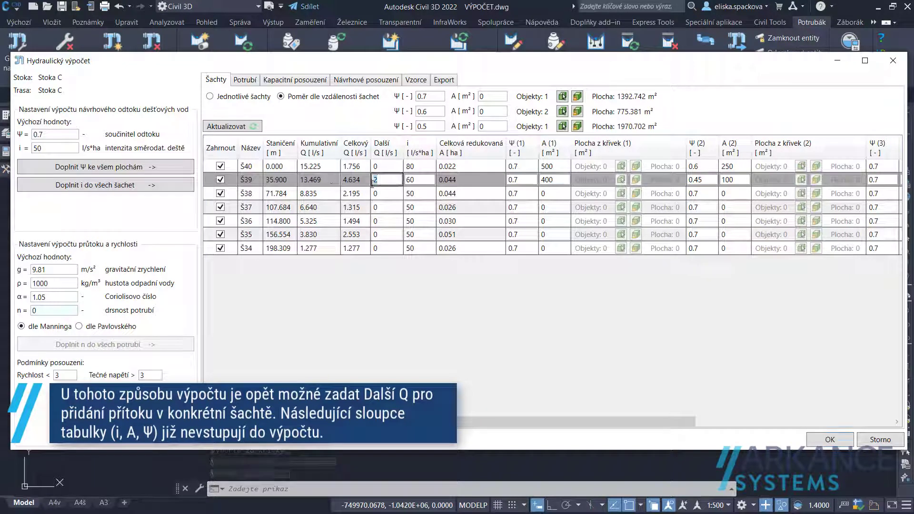
type("0")
key("Return")
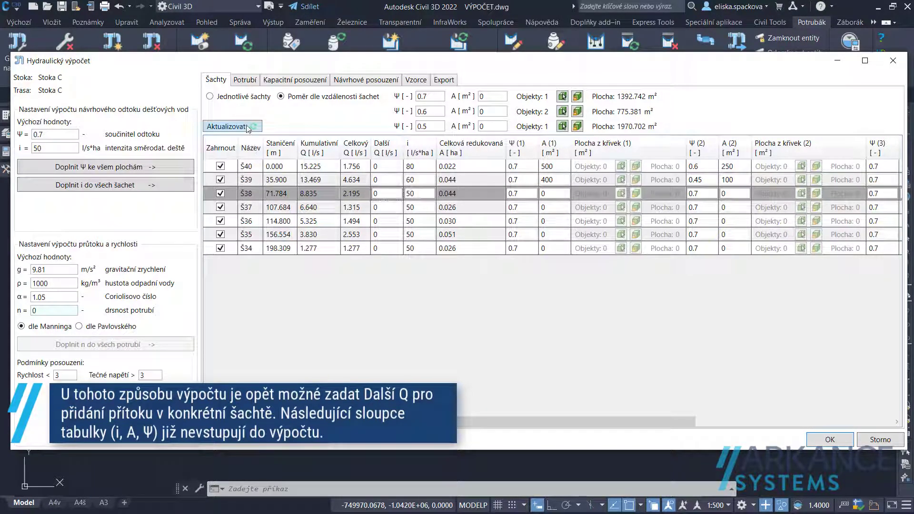
left_click(248, 127)
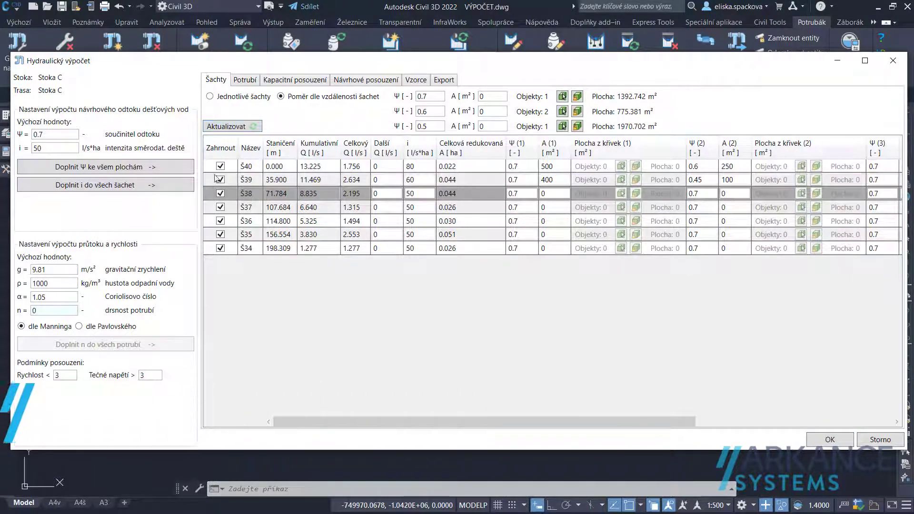
left_click(239, 81)
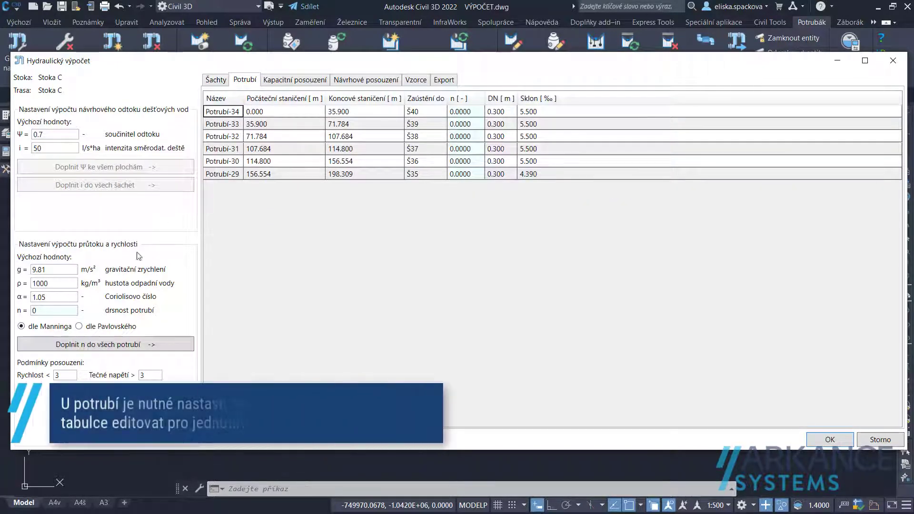
Fill Manning roughness 0.06 into all pipes and raise Potrubí-34 to 0.0700.
left_click(43, 310)
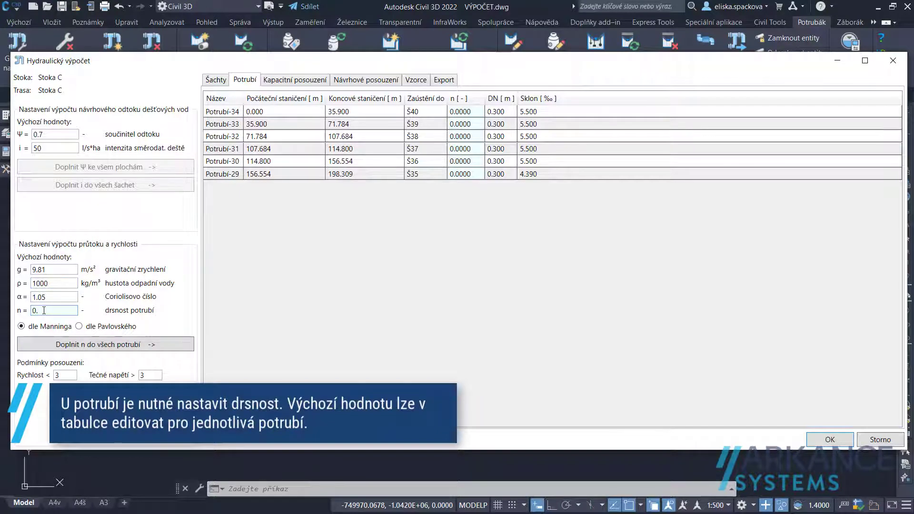
type("01")
double_click(468, 112)
type("0.0700")
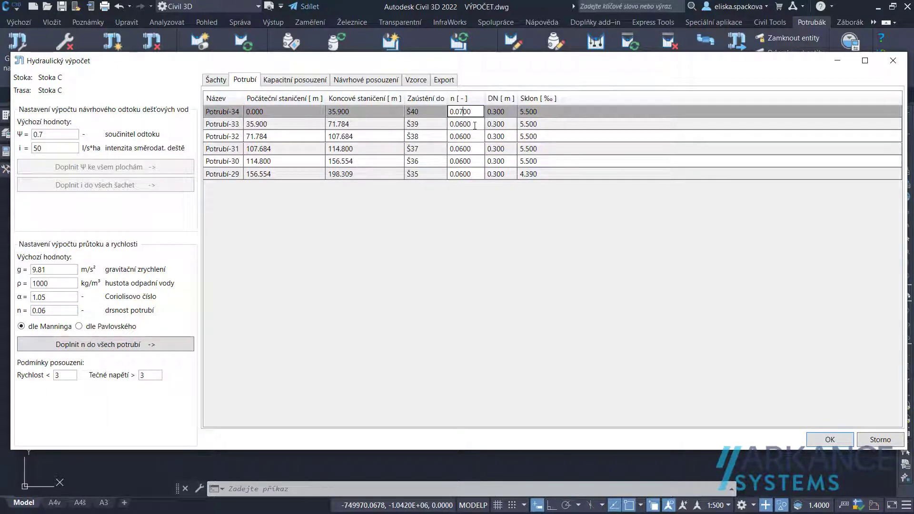
double_click(475, 124)
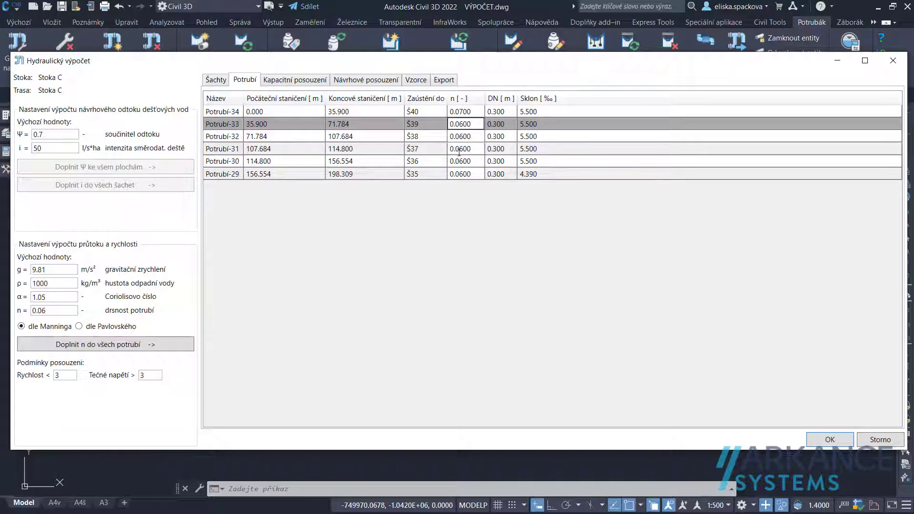
left_click(56, 327)
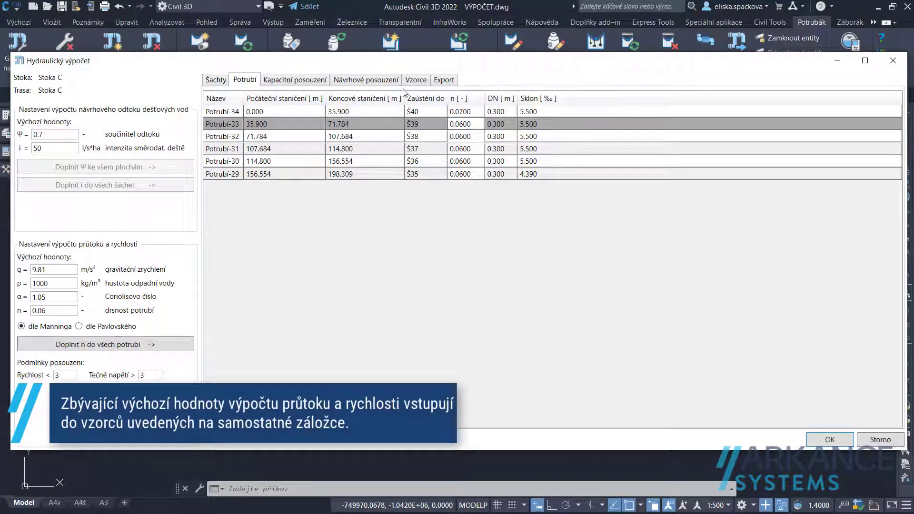
Review the hydraulic formulas, then view the capacity assessment results.
left_click(417, 80)
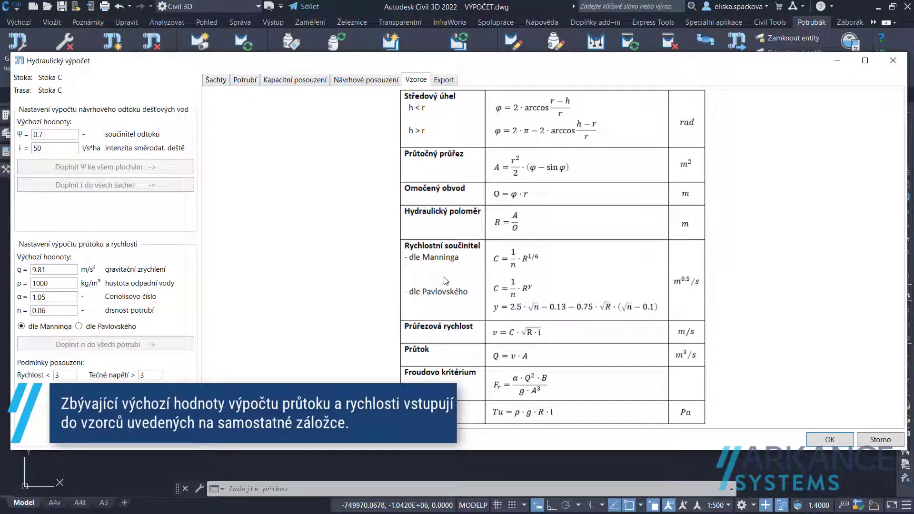
left_click(317, 81)
Compute the capacity assessment, trying shear-stress limit 4, then recalculating with 3.
left_click(273, 101)
type("4")
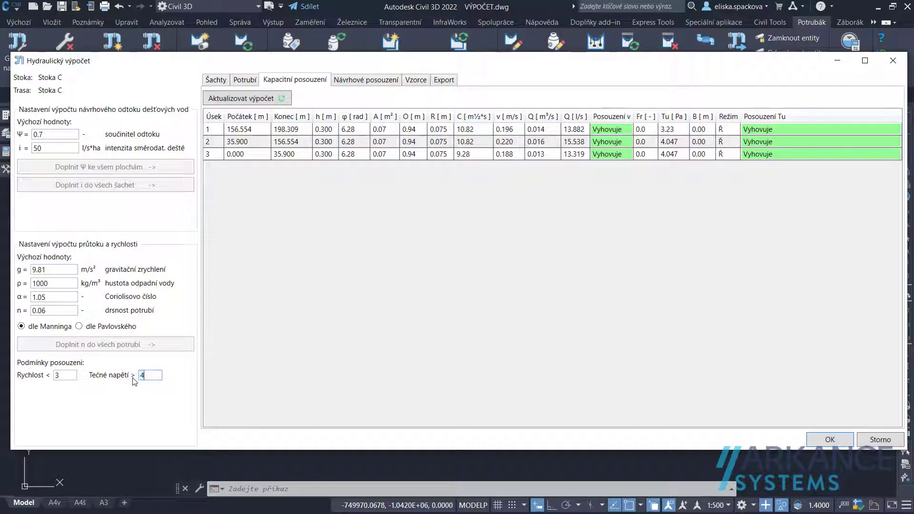
left_click(284, 100)
double_click(148, 377)
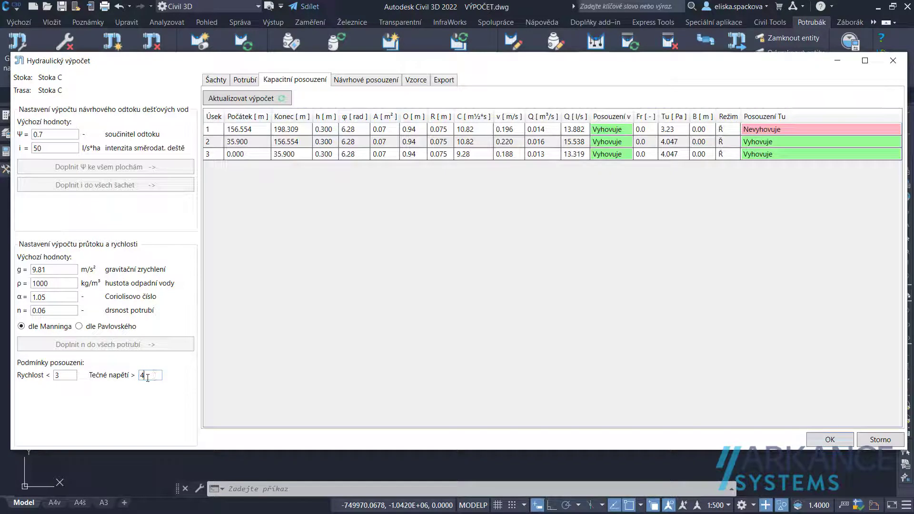
type("3")
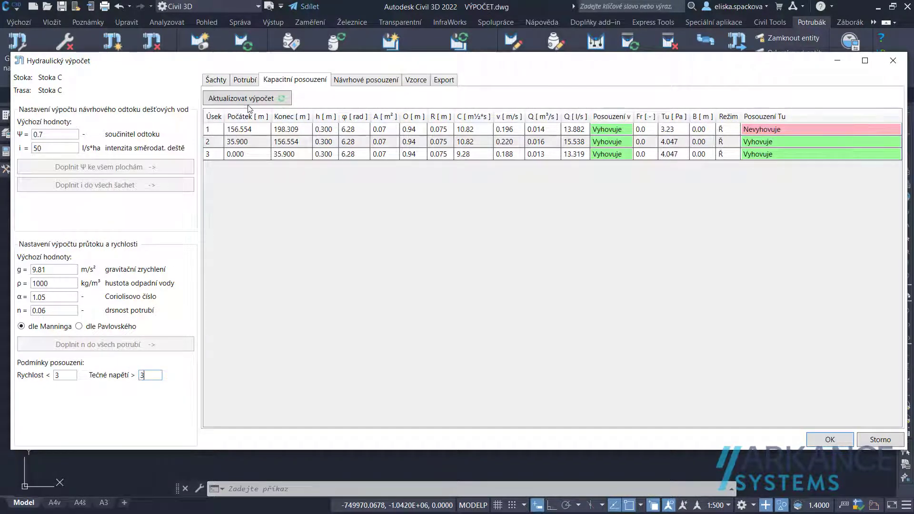
left_click(249, 102)
Calculate the design assessment for all six sections, view the TXT/XLS export options, and close.
left_click(358, 80)
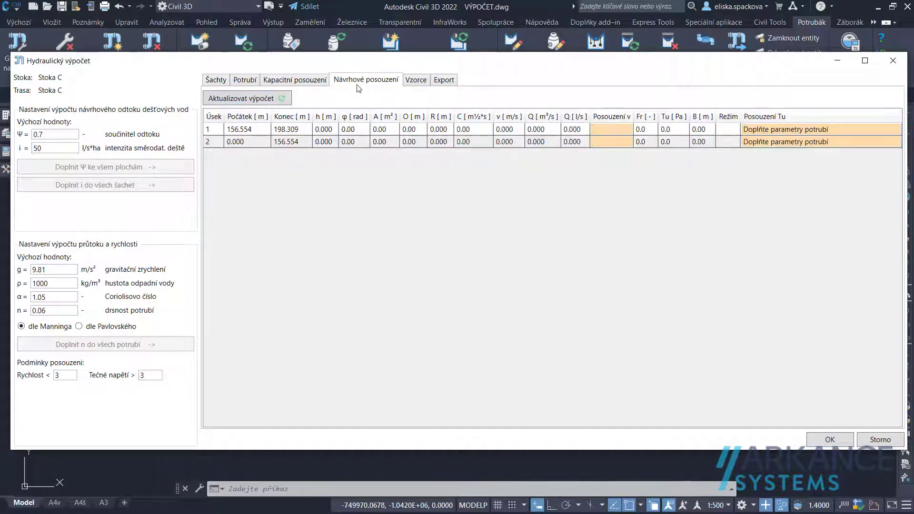
left_click(281, 100)
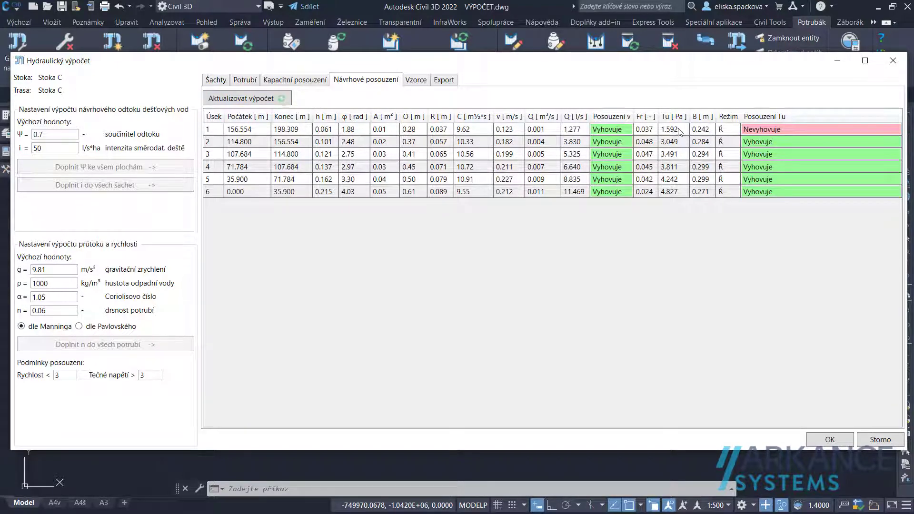
left_click(448, 81)
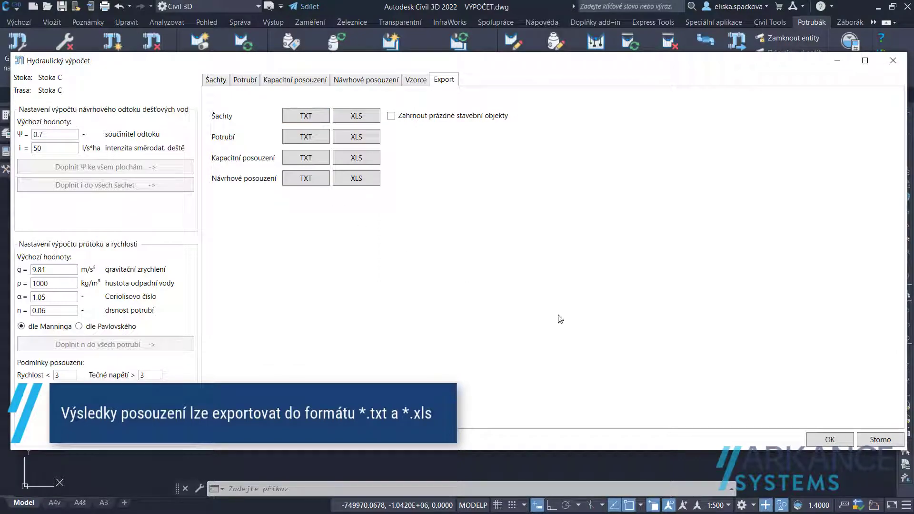
left_click(830, 441)
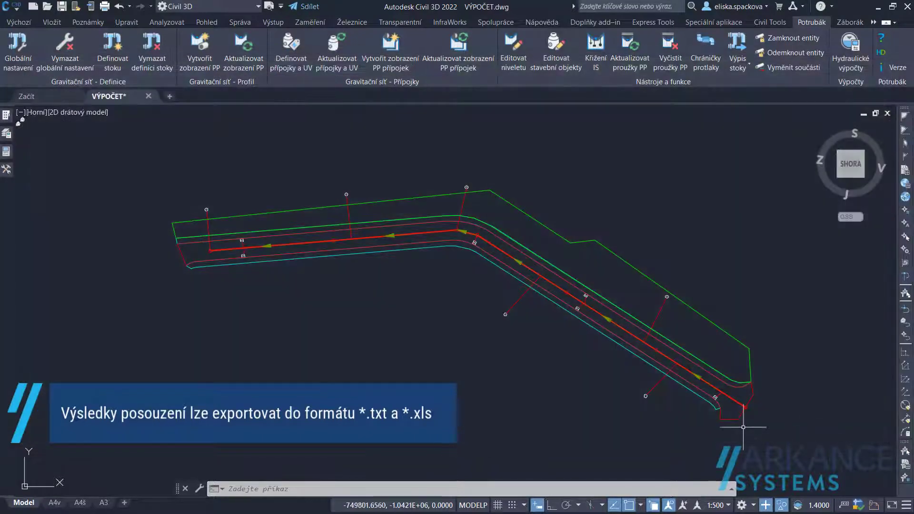
Refresh the Stoka C profile view with Aktualizovat proužky PP so bands show flows like 13.319–0.188 and 11.469–0.212.
mouse_move(561, 414)
middle_mouse_down()
mouse_move(530, 301)
mouse_move(536, 118)
middle_mouse_up()
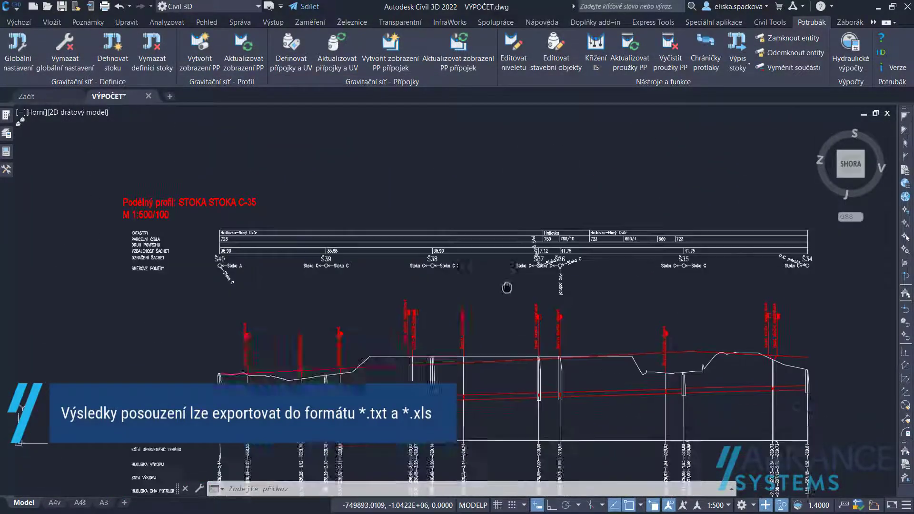
scroll(523, 288, "up", 2)
middle_click_drag(497, 376, 471, 346)
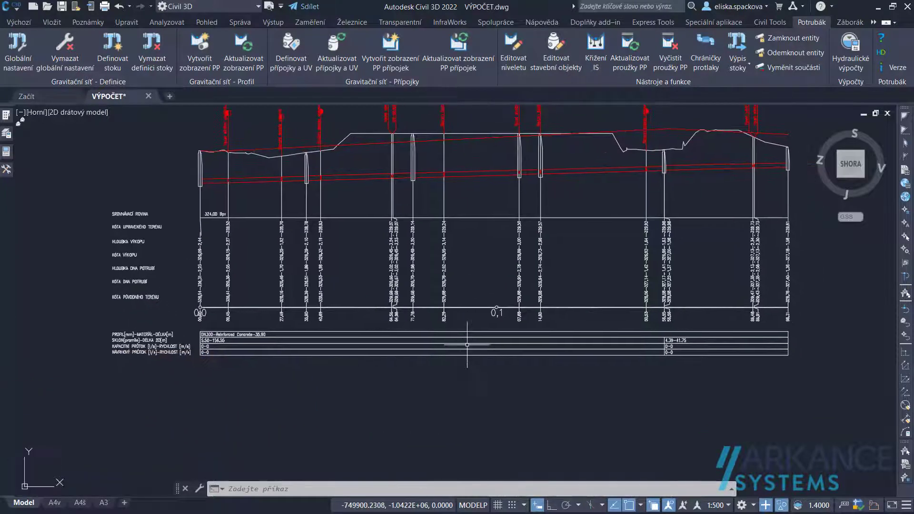
left_click(630, 45)
left_click(138, 339)
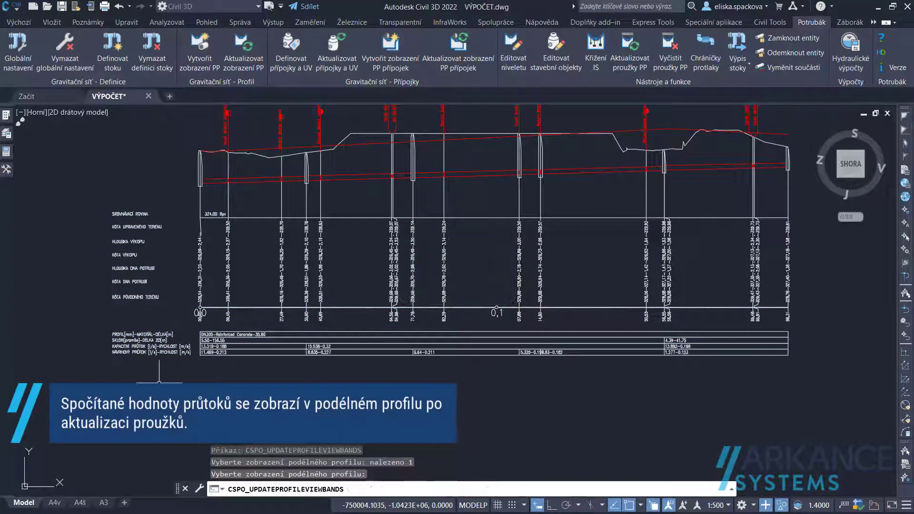
scroll(210, 354, "up", 4)
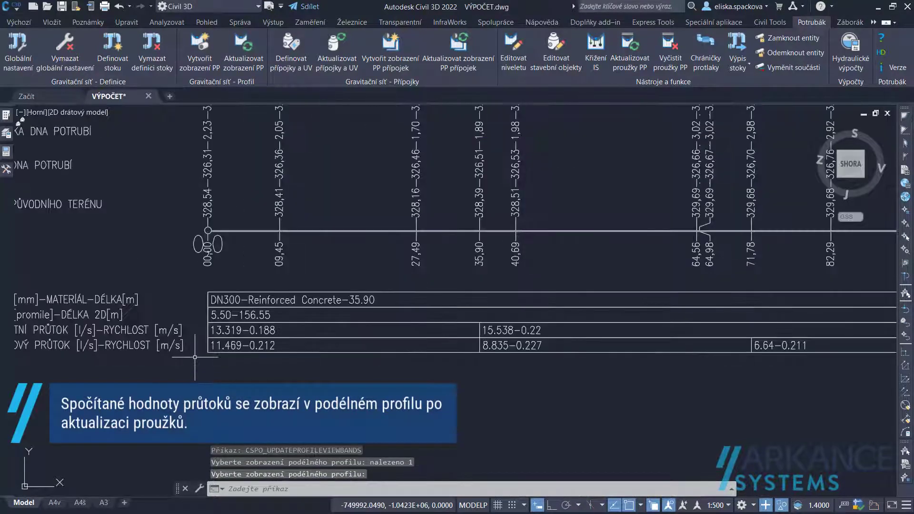
middle_click_drag(220, 367, 308, 351)
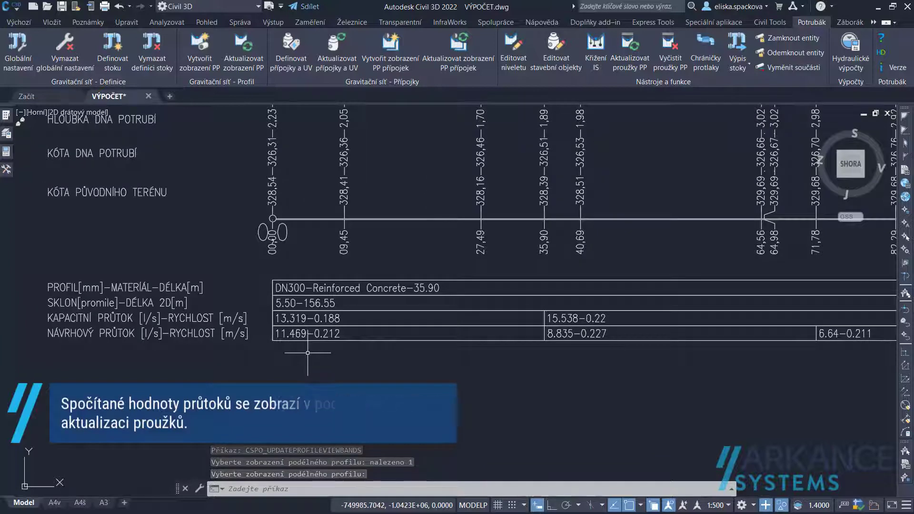